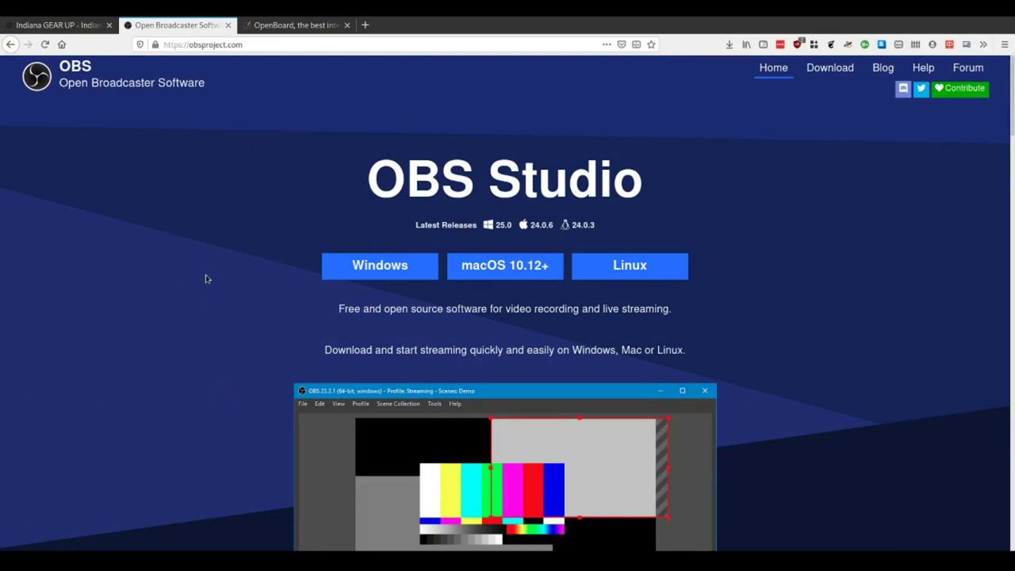
- Switch to the open OpenBoard website and look through its home page for features and supported platforms
{"action": "left_click", "coordinate": [295, 25]}
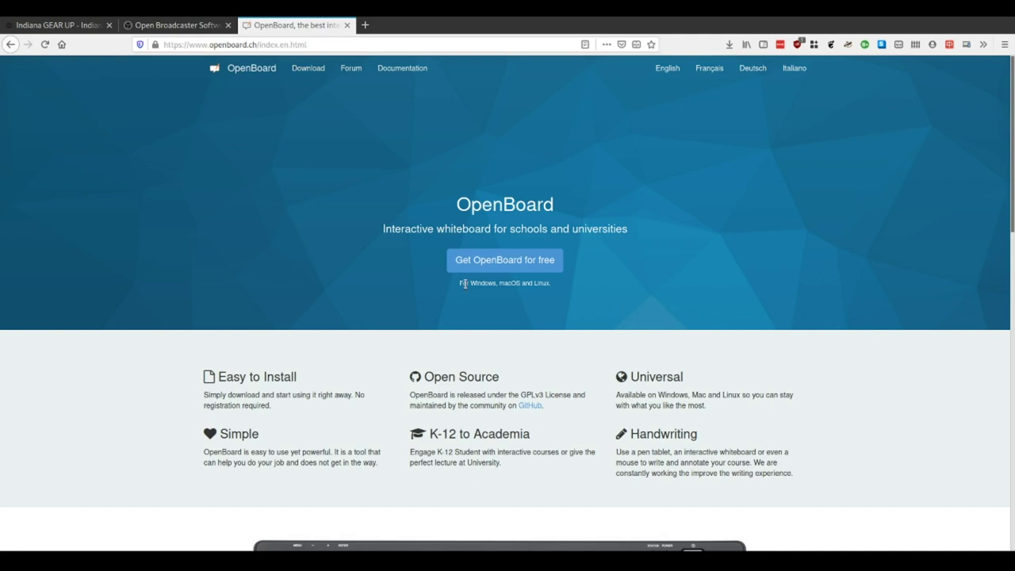
{"action": "scroll", "coordinate": [788, 332], "scroll_direction": "down", "scroll_amount": 6}
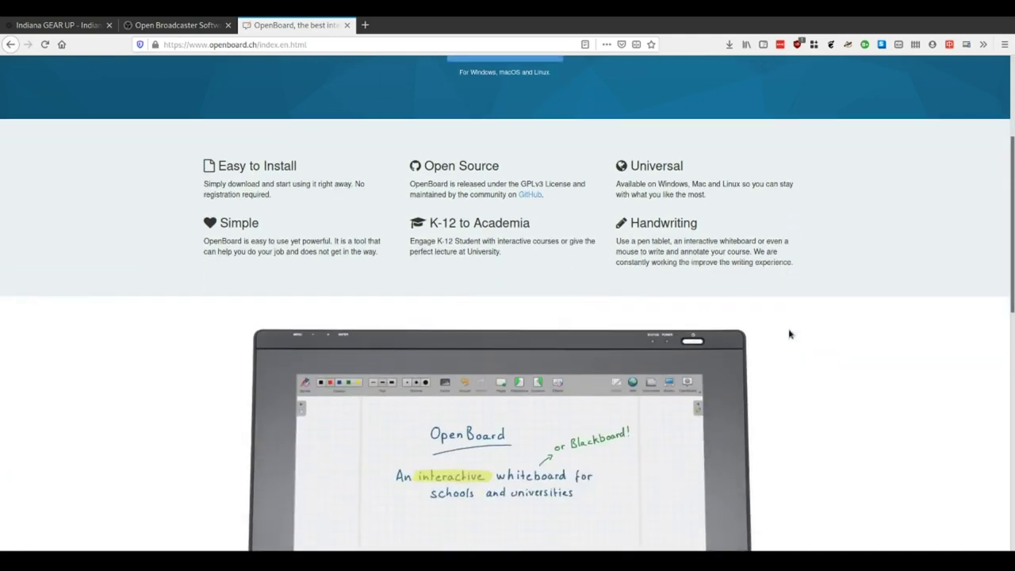
{"action": "scroll", "coordinate": [786, 330], "scroll_direction": "down", "scroll_amount": 4}
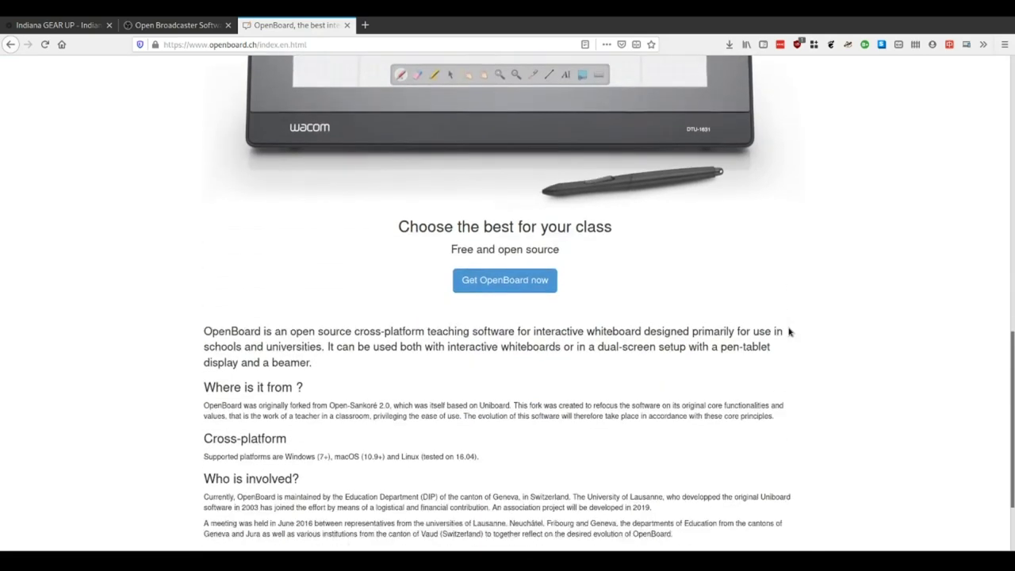
{"action": "scroll", "coordinate": [746, 334], "scroll_direction": "up", "scroll_amount": 3}
{"action": "scroll", "coordinate": [709, 315], "scroll_direction": "up", "scroll_amount": 7}
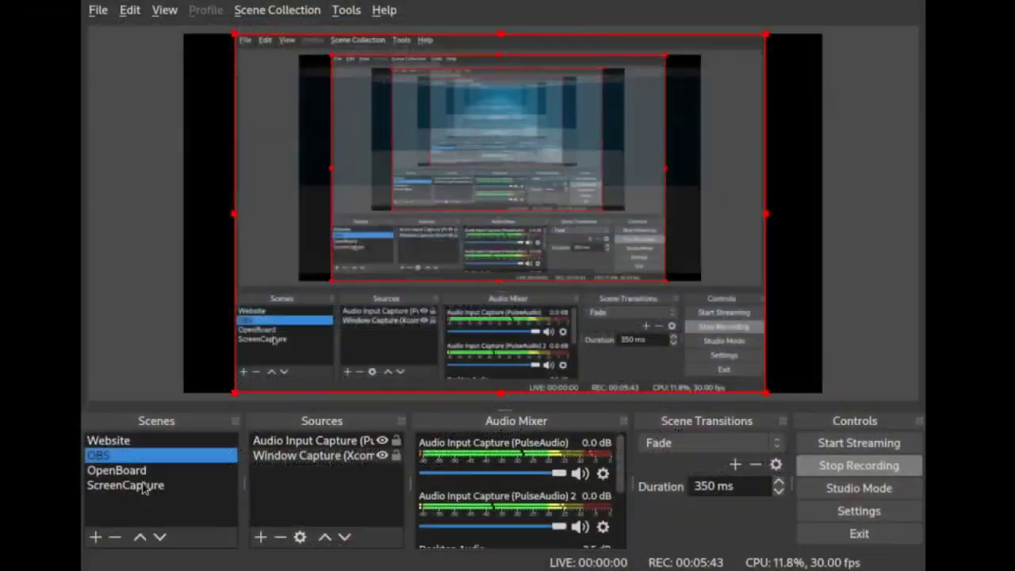
- In OBS, switch between the ScreenCapture, OpenBoard, OBS and Website scenes to compare their outputs, ending on ScreenCapture
{"action": "left_click", "coordinate": [145, 486]}
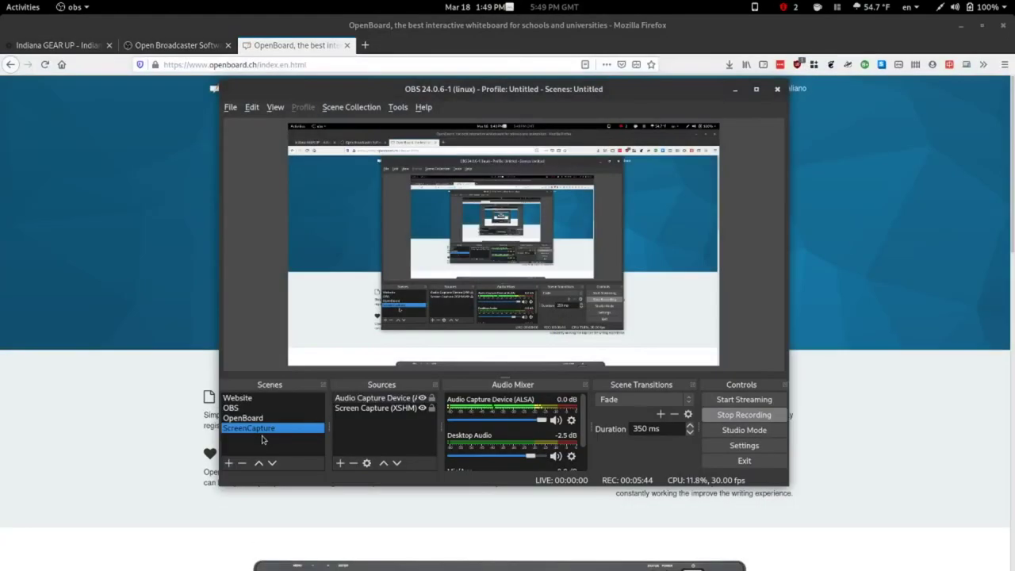
{"action": "left_click", "coordinate": [142, 470]}
{"action": "left_click", "coordinate": [149, 453]}
{"action": "left_click", "coordinate": [108, 440]}
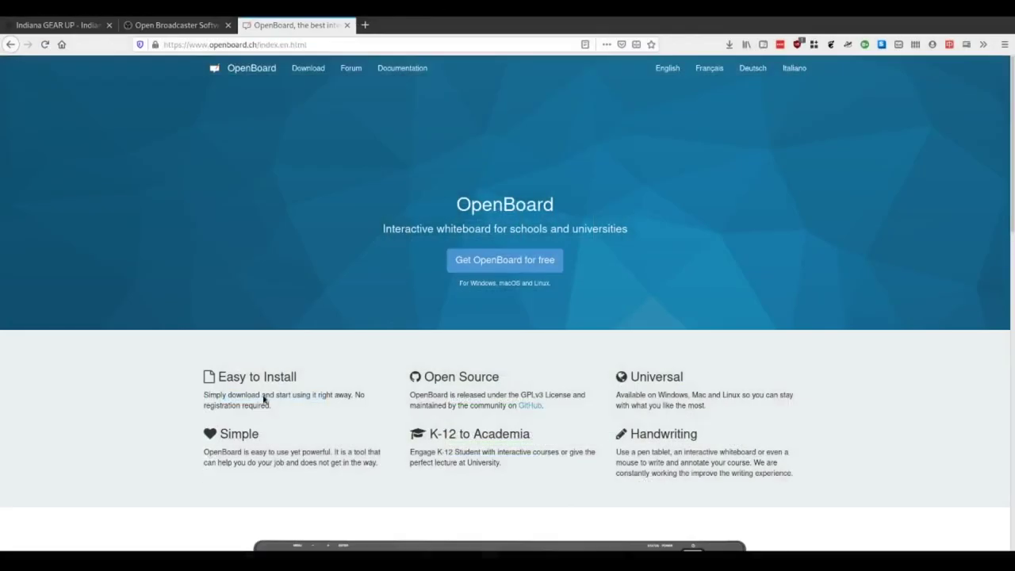
{"action": "left_click", "coordinate": [117, 470]}
{"action": "left_click", "coordinate": [125, 484]}
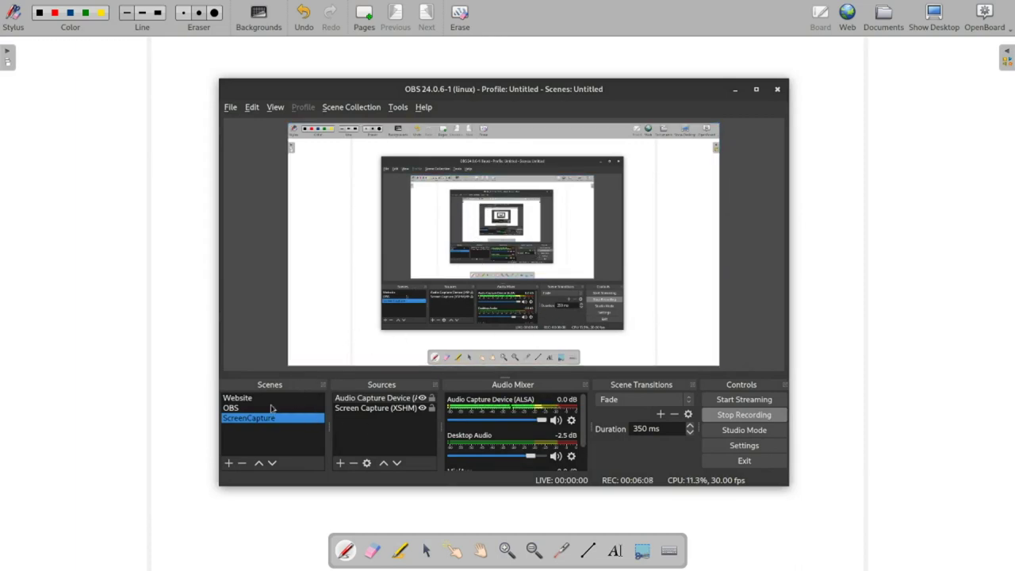
- Add a new scene named OpenBoard
{"action": "left_click", "coordinate": [229, 464]}
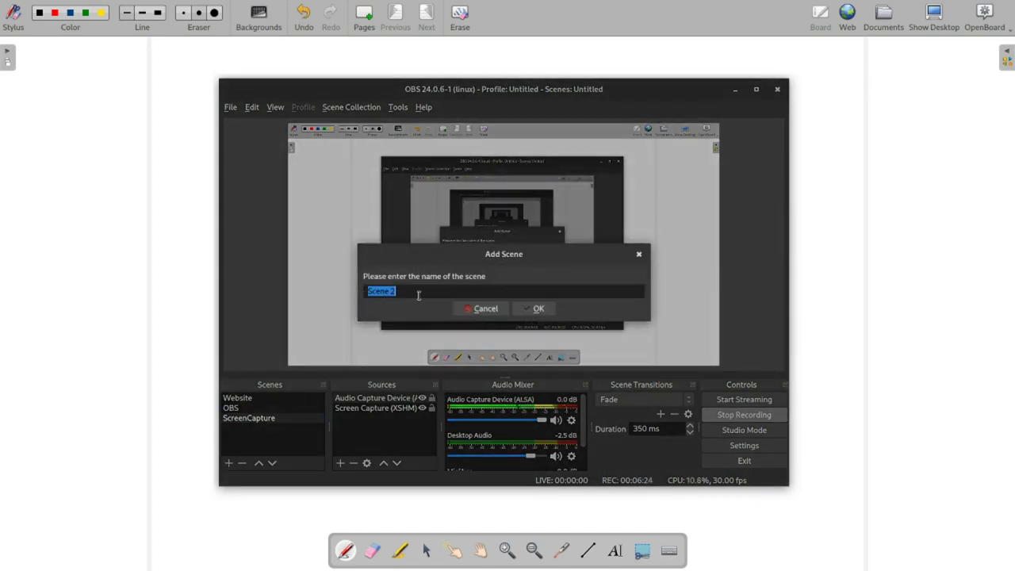
{"action": "type", "text": "OpenBoard"}
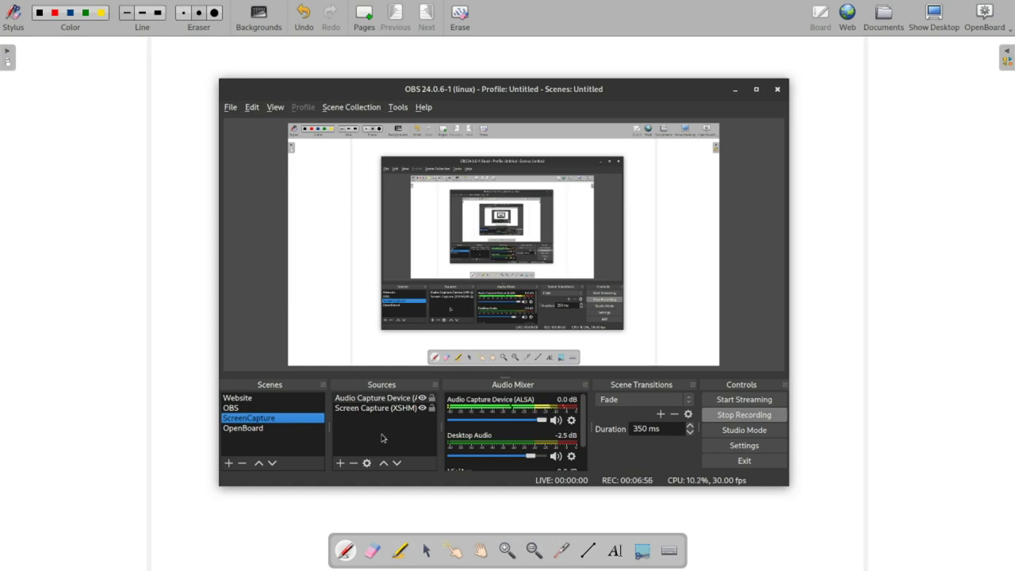
- Examine the available source types and the screen and audio capture sources in the ScreenCapture scene without adding anything
{"action": "left_click", "coordinate": [341, 468]}
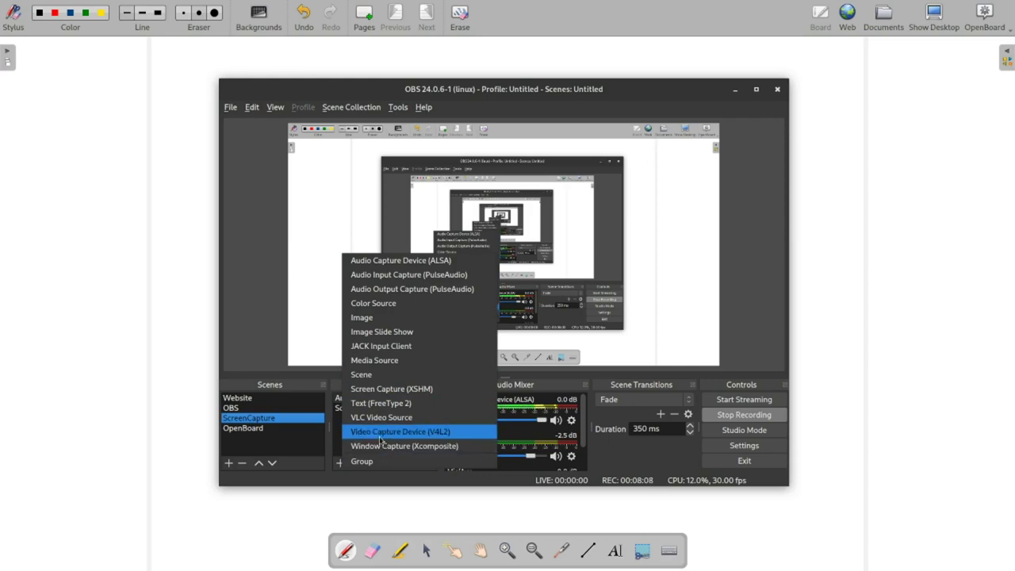
{"action": "left_click", "coordinate": [316, 486]}
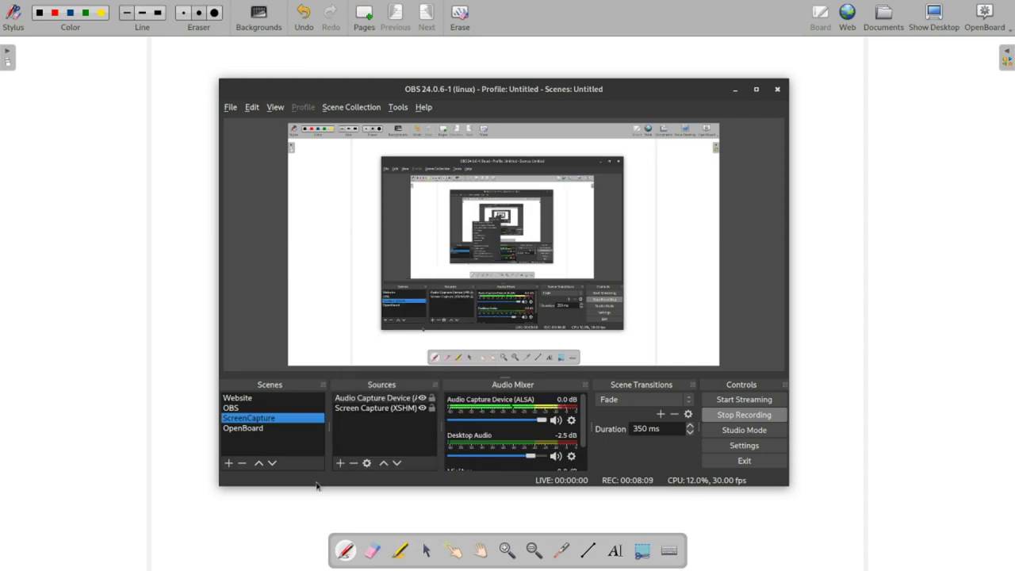
{"action": "left_click", "coordinate": [360, 409]}
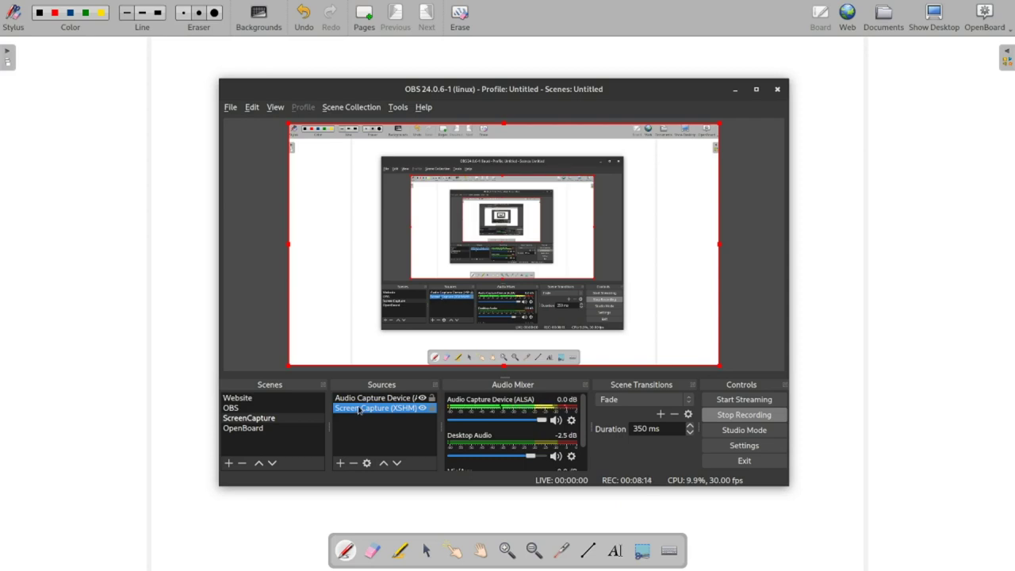
{"action": "left_click", "coordinate": [371, 400]}
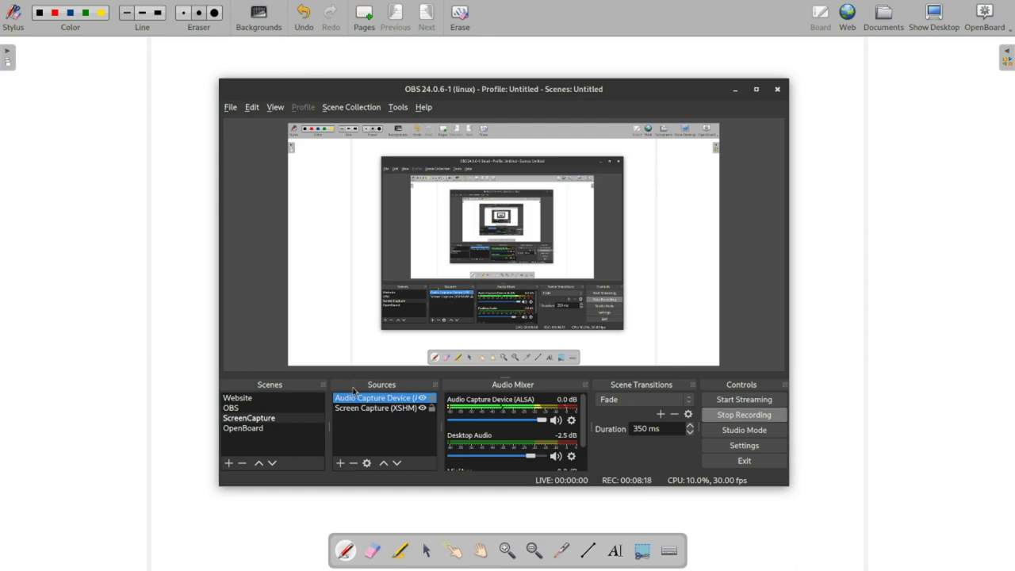
{"action": "left_click", "coordinate": [340, 463]}
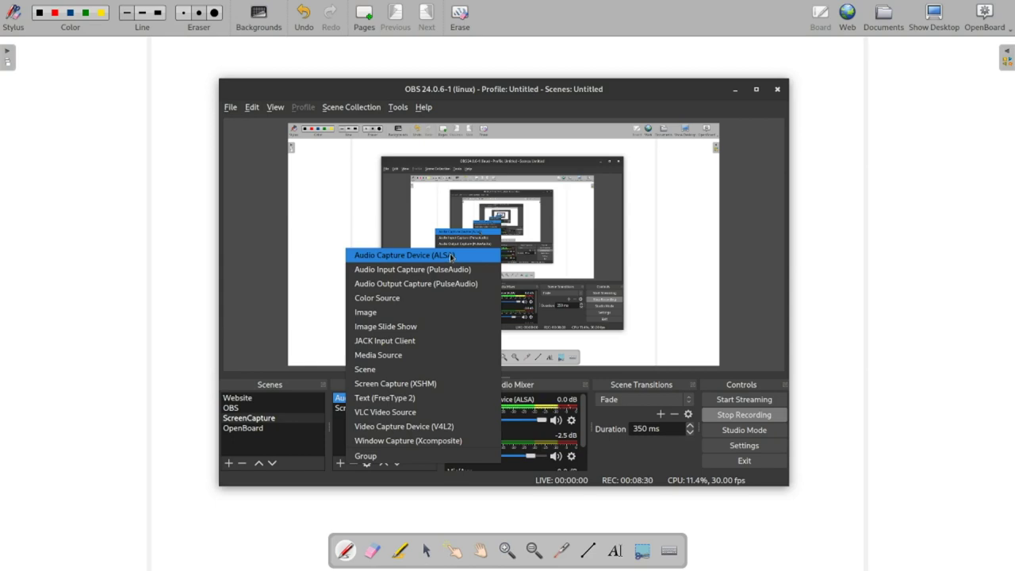
{"action": "left_click", "coordinate": [268, 374]}
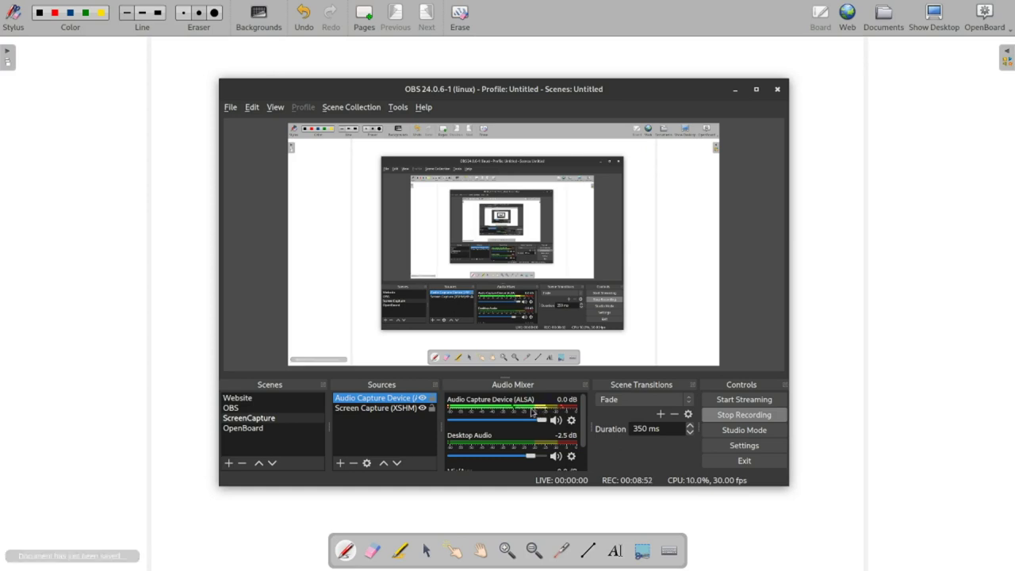
- Examine the audio mixer's levels and mute states for the Audio Capture Device, Desktop Audio and Mic/Aux
{"action": "left_click", "coordinate": [542, 423]}
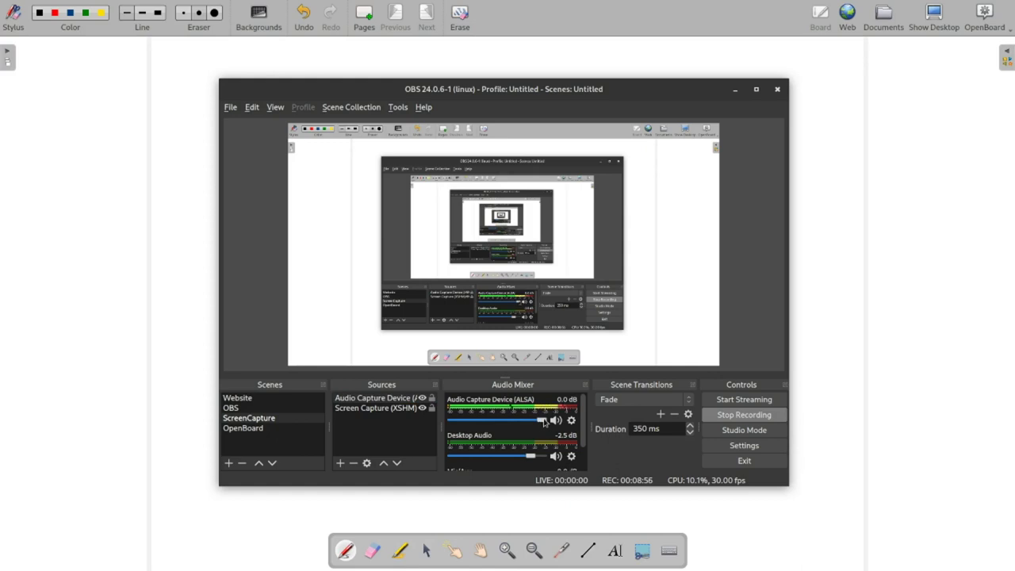
{"action": "left_click_drag", "start_coordinate": [527, 421], "coordinate": [494, 421]}
{"action": "left_click", "coordinate": [340, 463]}
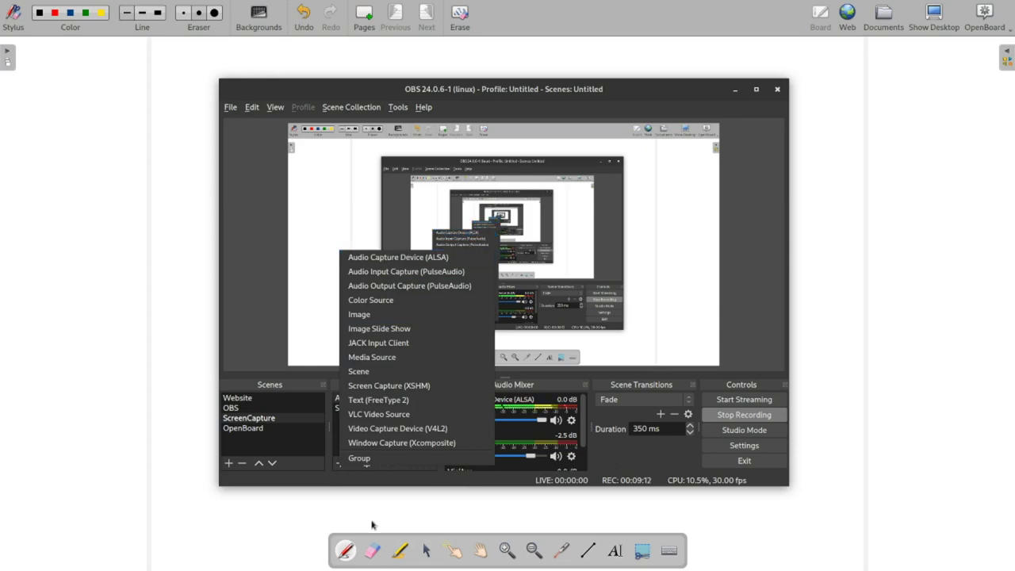
{"action": "left_click", "coordinate": [501, 479]}
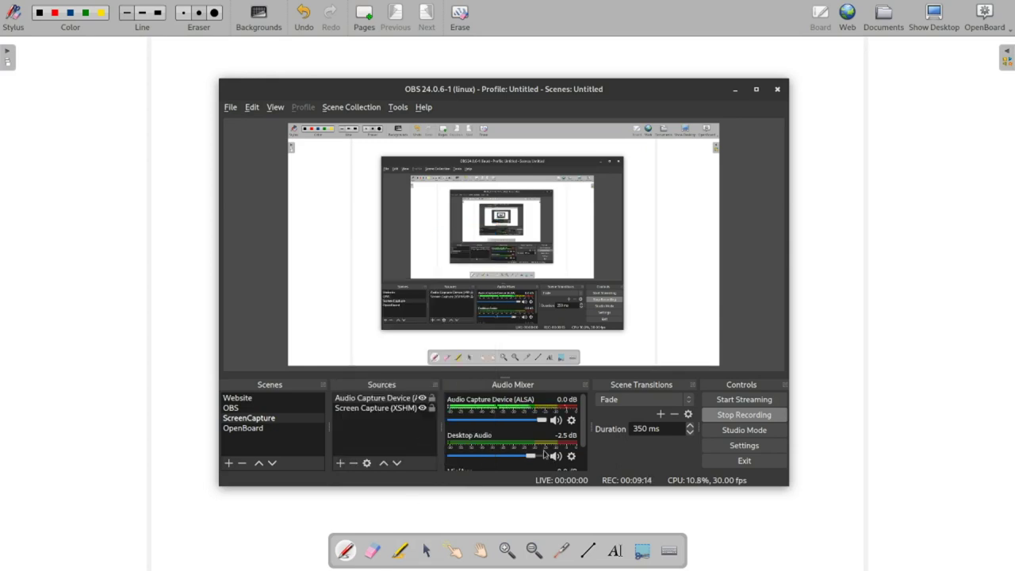
{"action": "scroll", "coordinate": [583, 426], "scroll_direction": "down", "scroll_amount": 2}
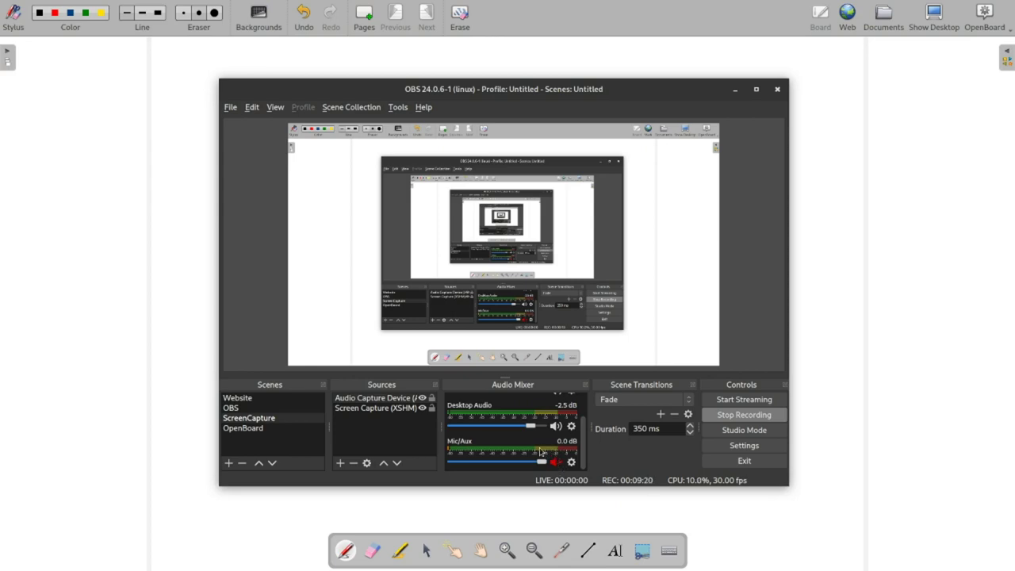
{"action": "scroll", "coordinate": [542, 452], "scroll_direction": "up", "scroll_amount": 2}
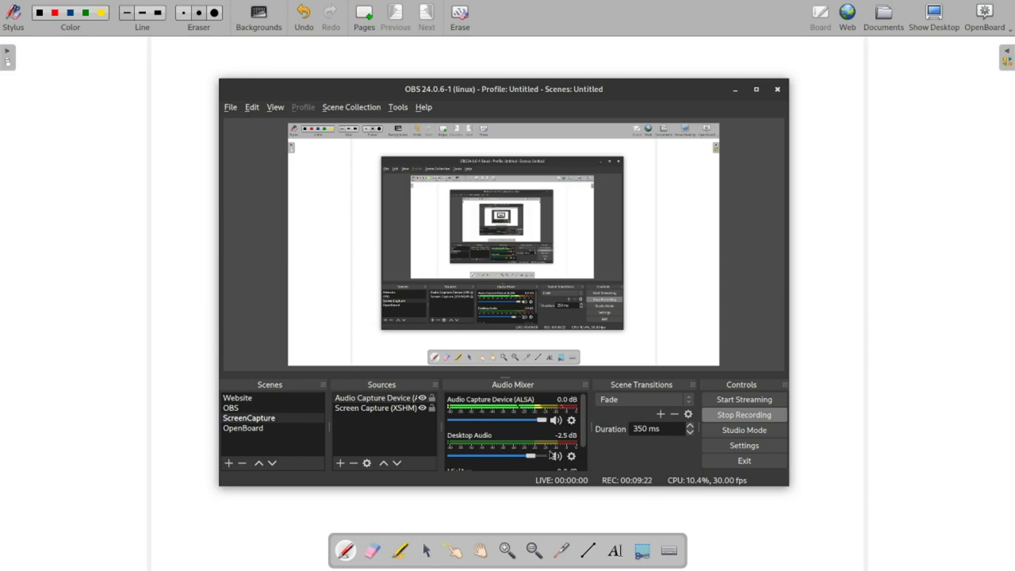
{"action": "scroll", "coordinate": [555, 457], "scroll_direction": "down", "scroll_amount": 2}
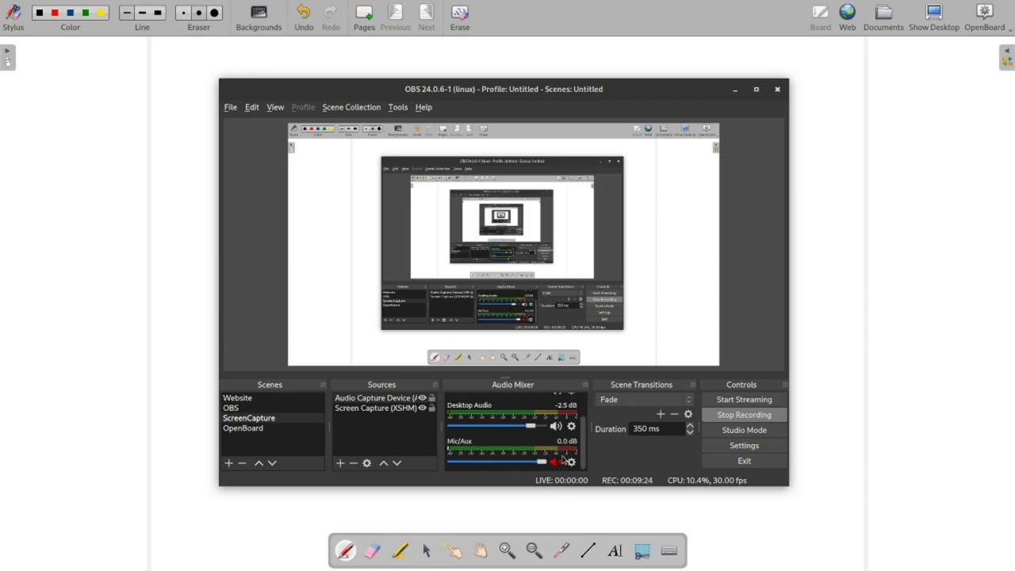
{"action": "scroll", "coordinate": [565, 458], "scroll_direction": "up", "scroll_amount": 2}
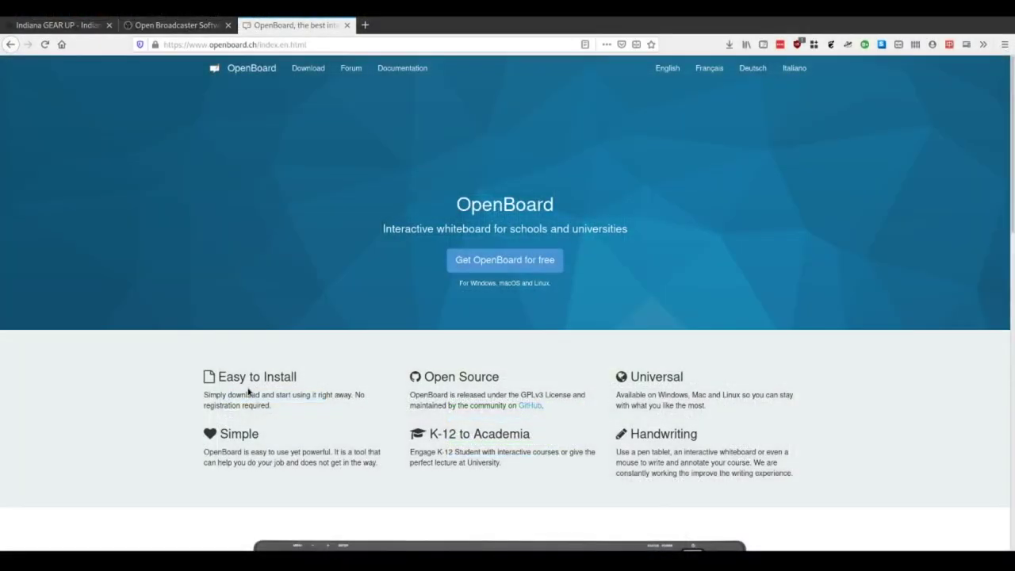
- Cycle through the Website, OBS and OpenBoard scenes during the recording, and return to ScreenCapture
{"action": "left_click", "coordinate": [238, 408]}
{"action": "left_click", "coordinate": [254, 435]}
{"action": "left_click", "coordinate": [253, 409]}
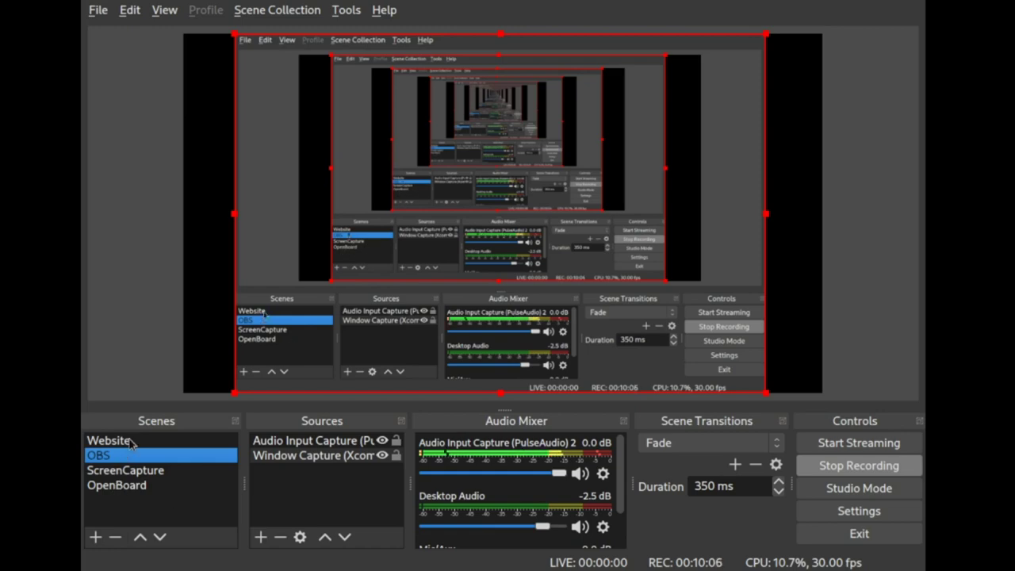
{"action": "left_click", "coordinate": [117, 486]}
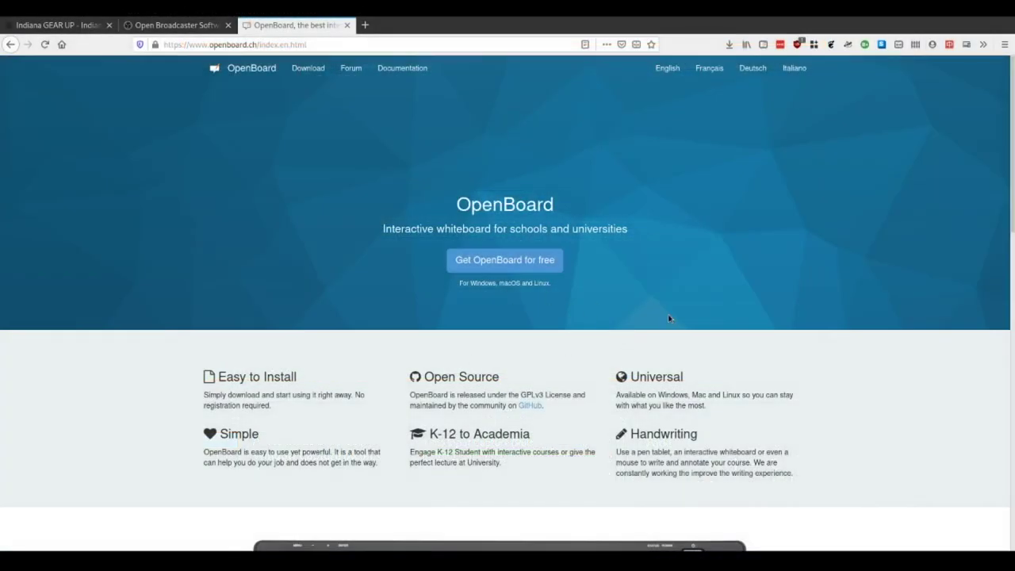
{"action": "left_click", "coordinate": [249, 418]}
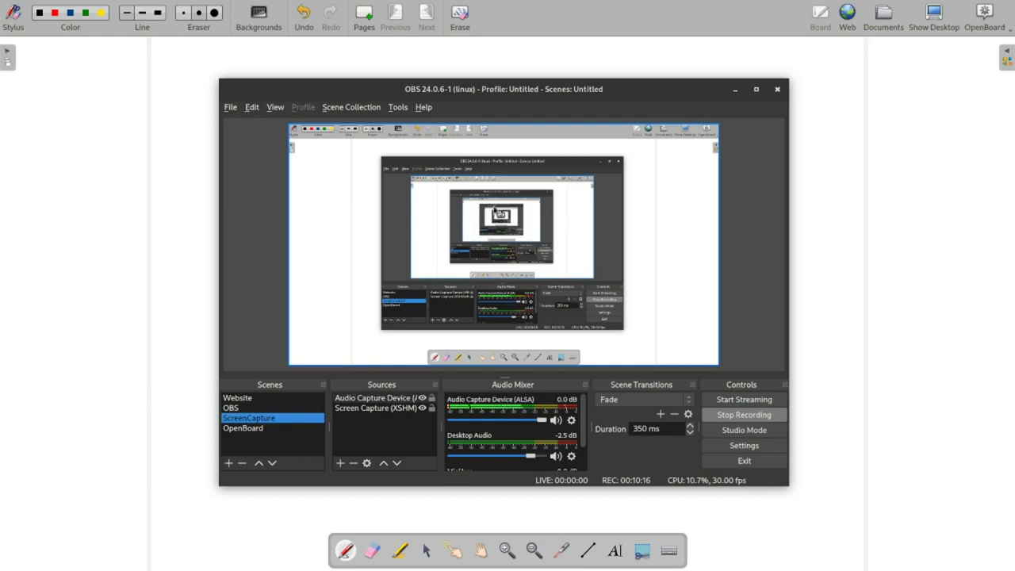
- Select the Screen Capture (XSHM) source and try resizing it from its lower-right corner in the preview
{"action": "left_click", "coordinate": [380, 409]}
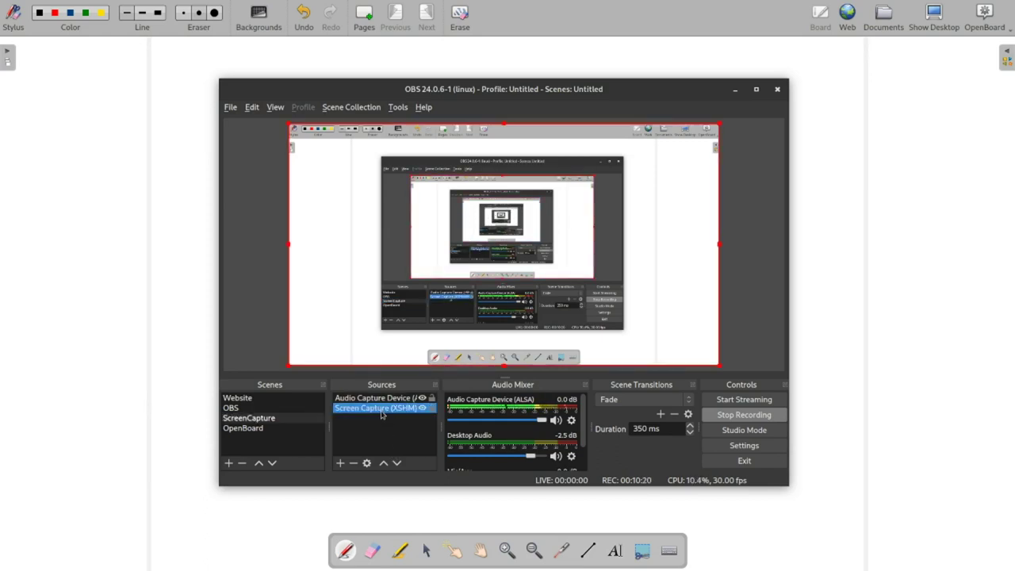
{"action": "left_click", "coordinate": [379, 302]}
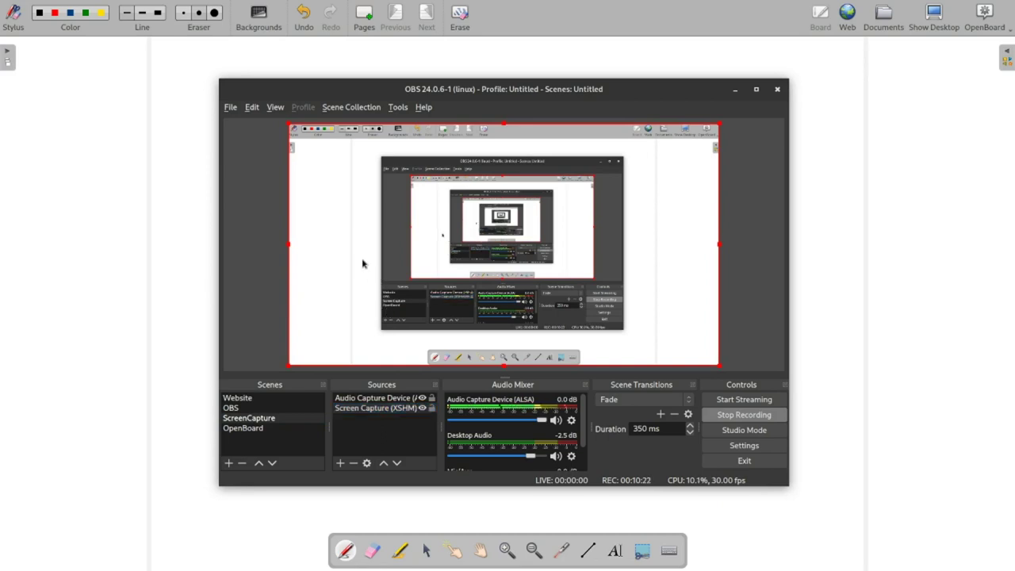
{"action": "mouse_move", "coordinate": [719, 367]}
{"action": "left_mouse_down"}
{"action": "mouse_move", "coordinate": [287, 123]}
{"action": "mouse_move", "coordinate": [913, 476]}
{"action": "mouse_move", "coordinate": [1007, 563]}
{"action": "mouse_move", "coordinate": [952, 547]}
{"action": "mouse_move", "coordinate": [730, 364]}
{"action": "mouse_move", "coordinate": [646, 334]}
{"action": "mouse_move", "coordinate": [708, 367]}
{"action": "left_mouse_up"}
- Create a new Video Capture Device (V4L2) source in the ScreenCapture scene, keeping the default name and visibility
{"action": "left_click", "coordinate": [341, 463]}
{"action": "left_click", "coordinate": [423, 427]}
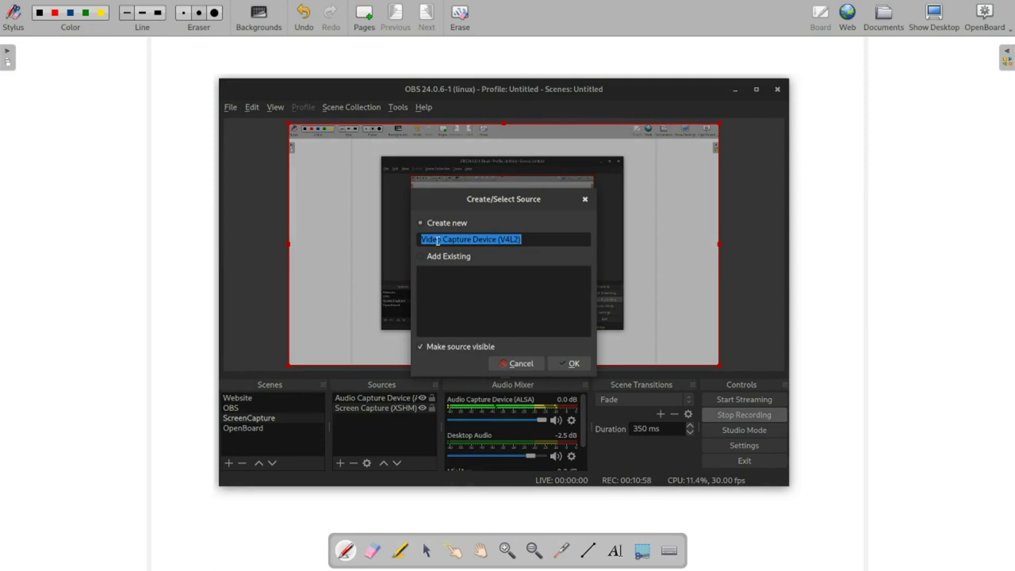
{"action": "left_click", "coordinate": [572, 363]}
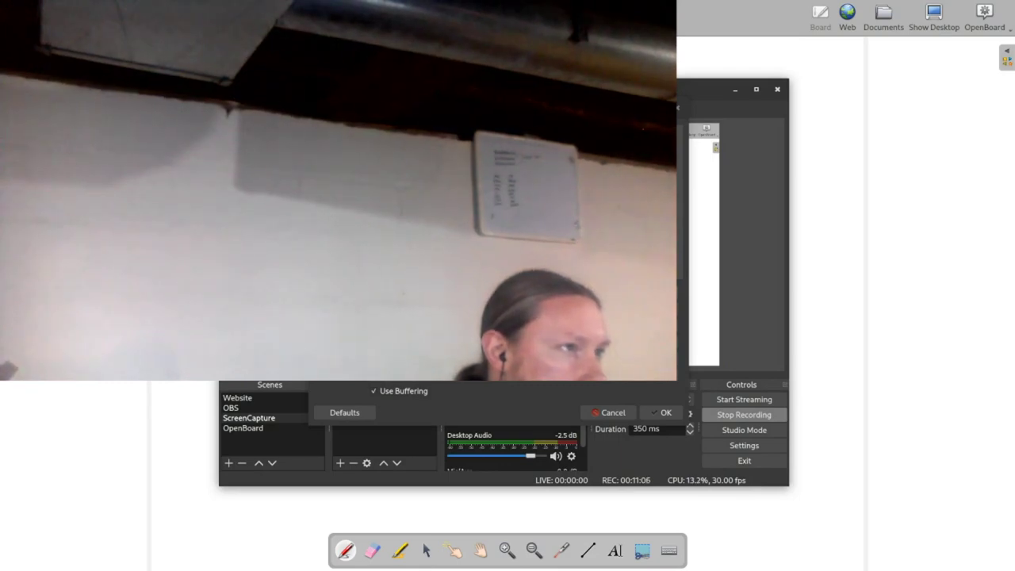
- Shrink the webcam picture into the scene's upper-left corner and accept the Lenovo EasyCamera properties unchanged
{"action": "left_click_drag", "start_coordinate": [485, 107], "coordinate": [799, 195]}
{"action": "left_click_drag", "start_coordinate": [575, 287], "coordinate": [308, 187]}
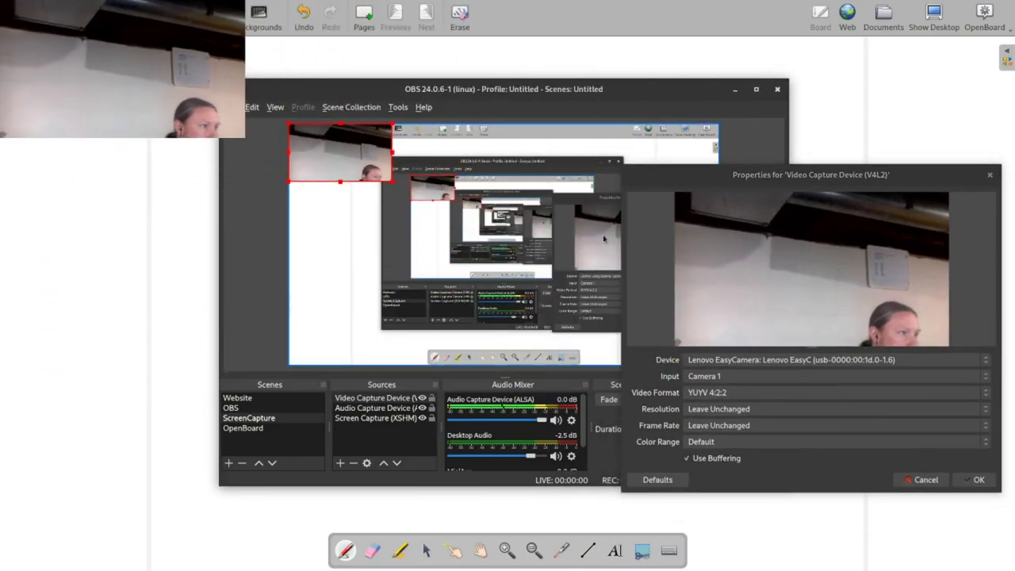
{"action": "left_click_drag", "start_coordinate": [769, 170], "coordinate": [505, 112]}
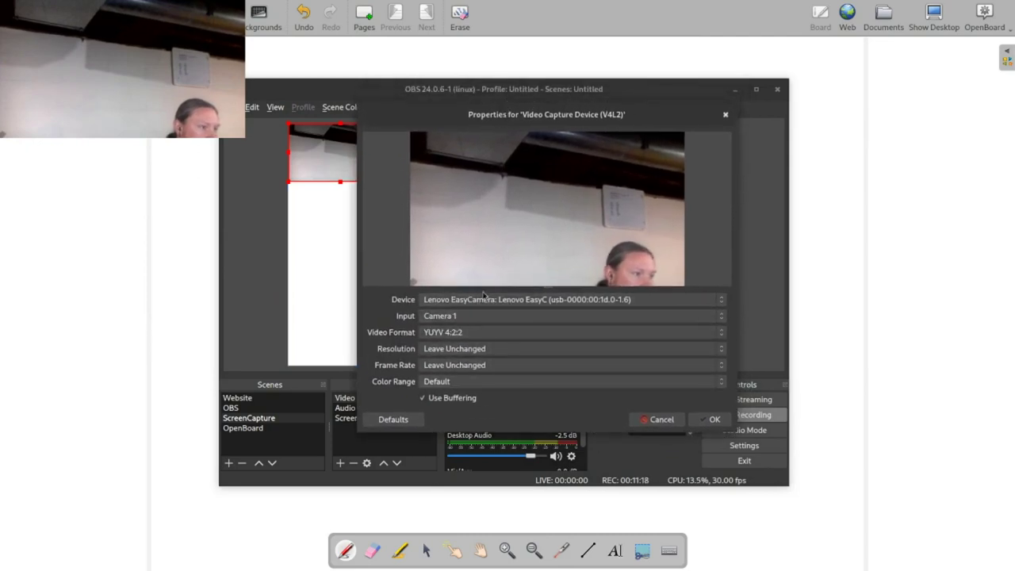
{"action": "left_click", "coordinate": [714, 420]}
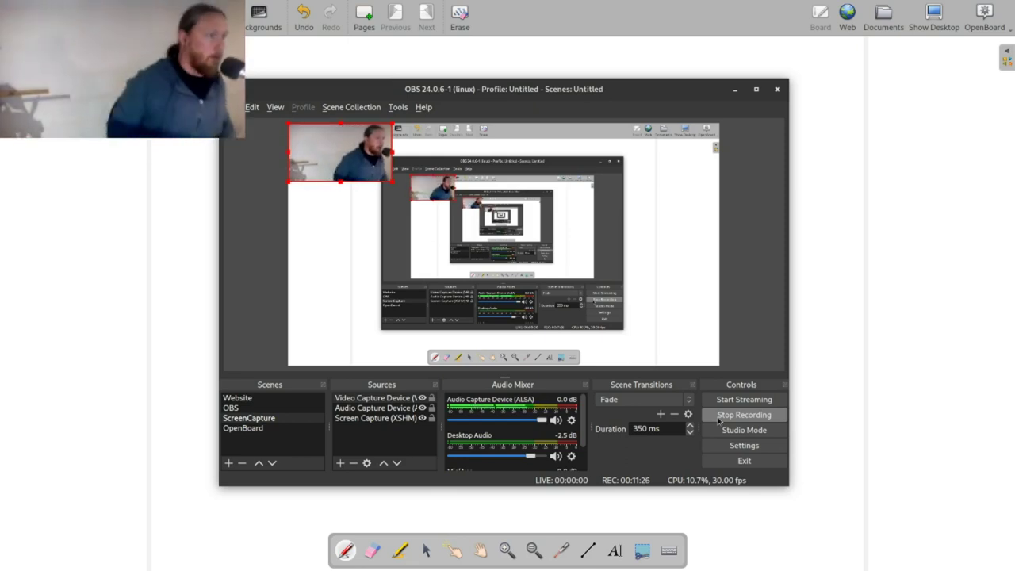
- Reposition the webcam picture and size it to a small inset in the scene's lower-right corner
{"action": "left_click_drag", "start_coordinate": [350, 143], "coordinate": [664, 334]}
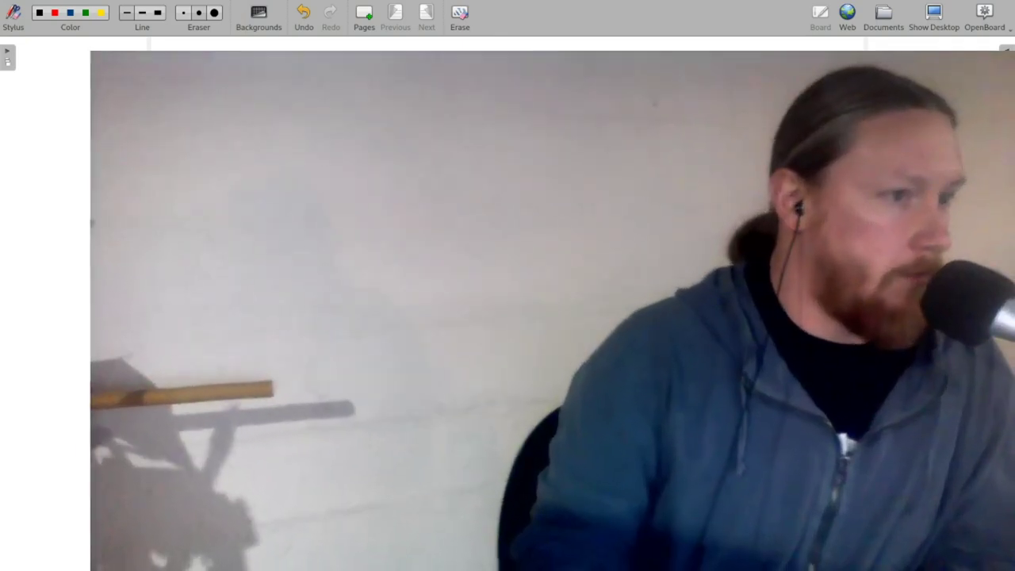
{"action": "left_click_drag", "start_coordinate": [662, 146], "coordinate": [658, 298]}
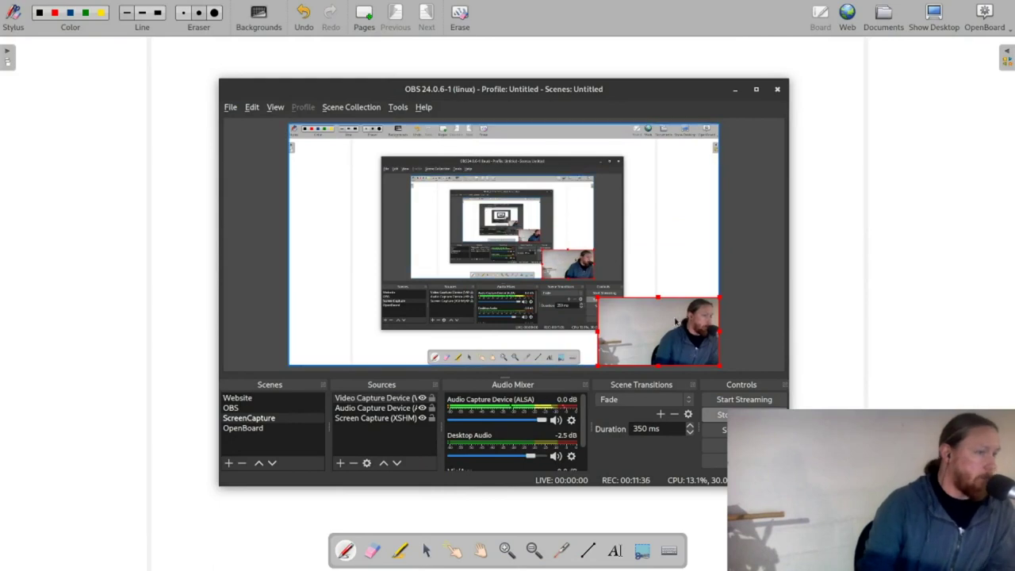
- Remove the Video Capture Device (V4L2) source from the ScreenCapture scene
{"action": "left_click", "coordinate": [370, 398]}
{"action": "left_click", "coordinate": [353, 464]}
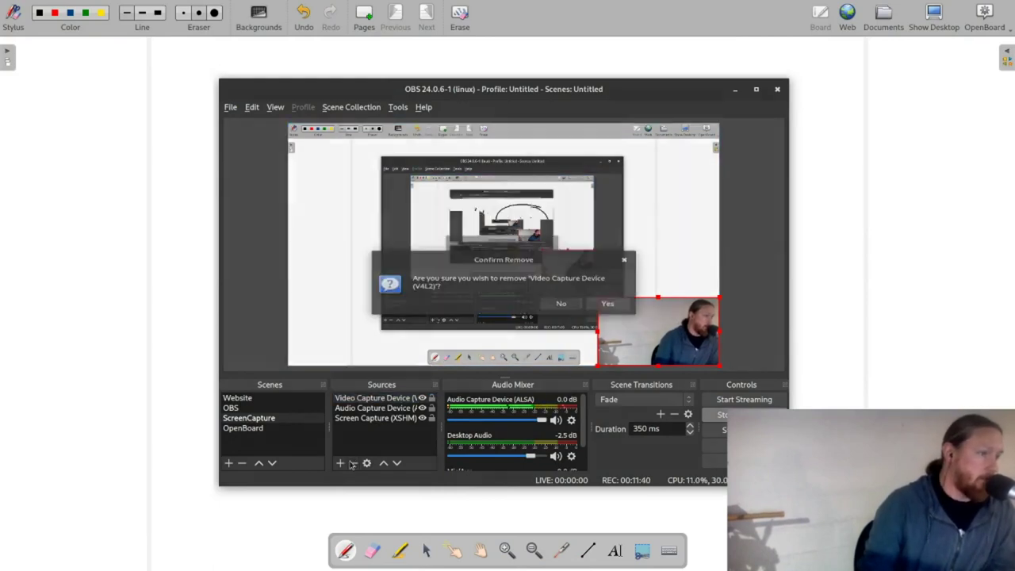
{"action": "left_click", "coordinate": [607, 308]}
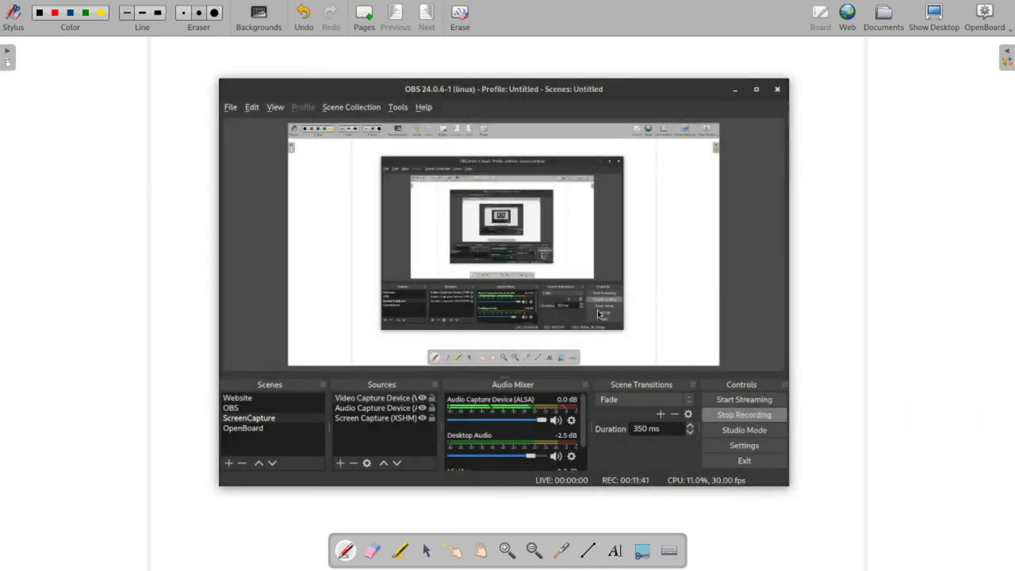